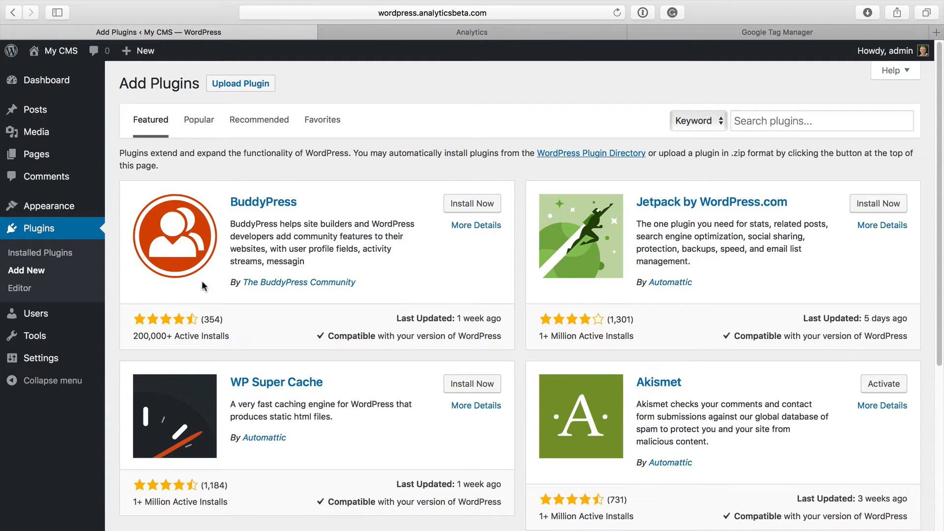
- Search the plugins for "google tag manager", install and activate DuracellTomi's Google Tag Manager for WordPress, and open its settings
click(764, 122)
text(google tag manager)
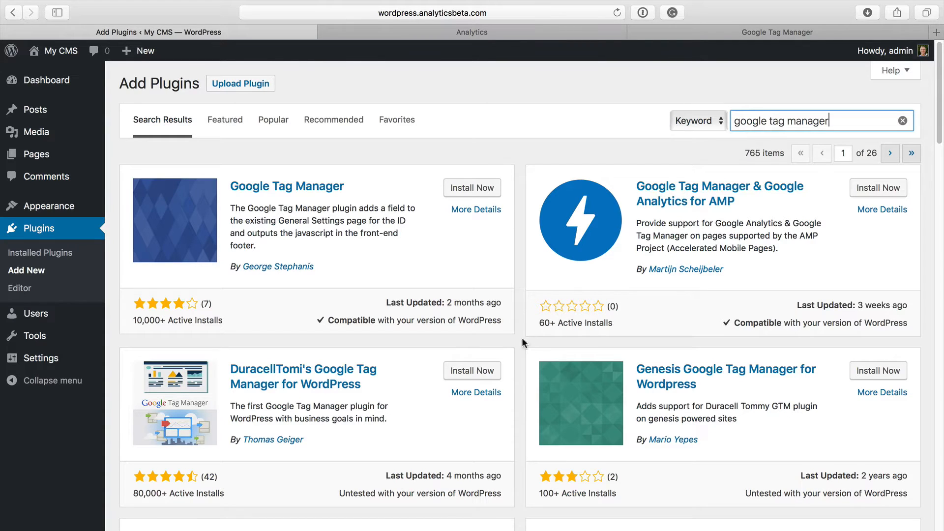
click(472, 371)
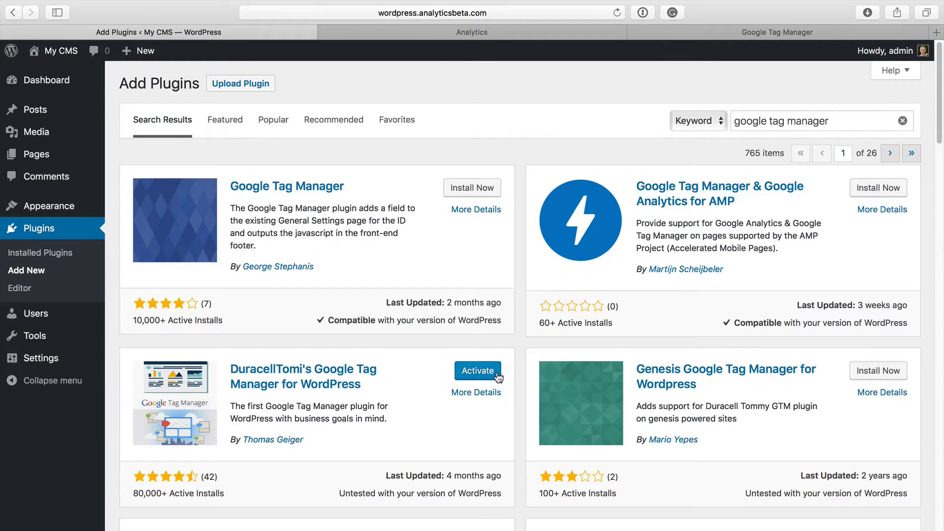
click(497, 375)
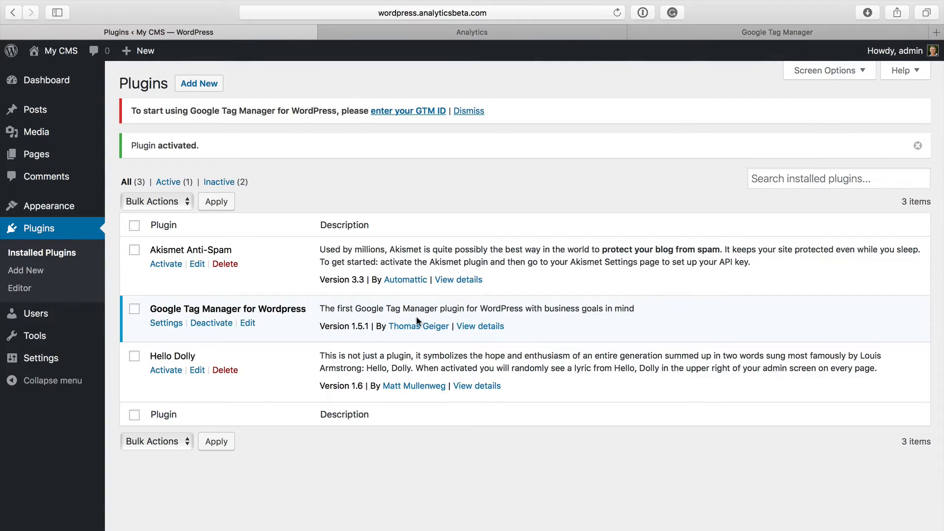
click(170, 323)
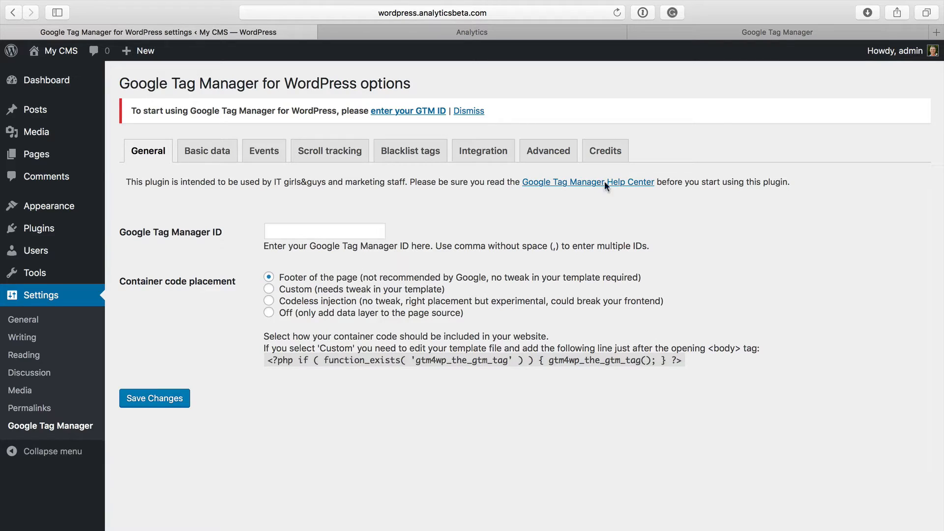
- Switch to Google Tag Manager and start a new account named "Wordpress Demo", continuing to the container setup
click(765, 33)
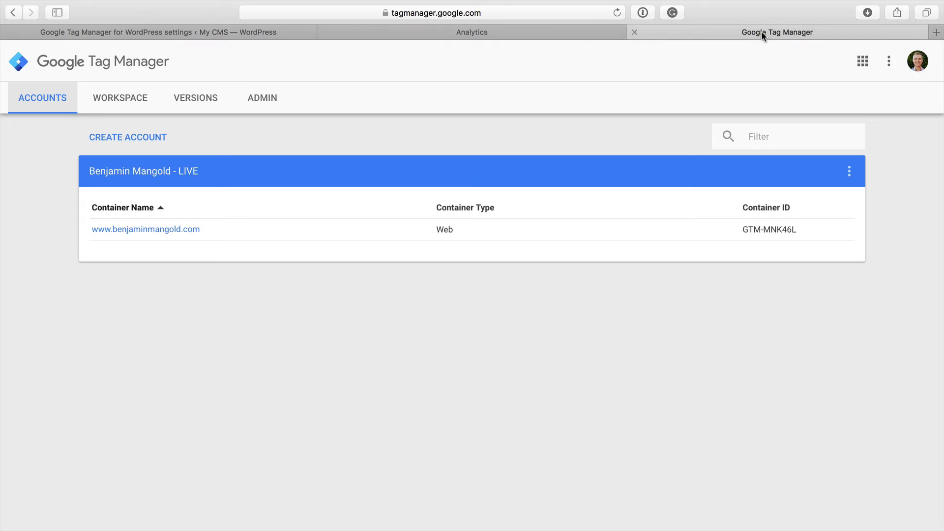
click(161, 138)
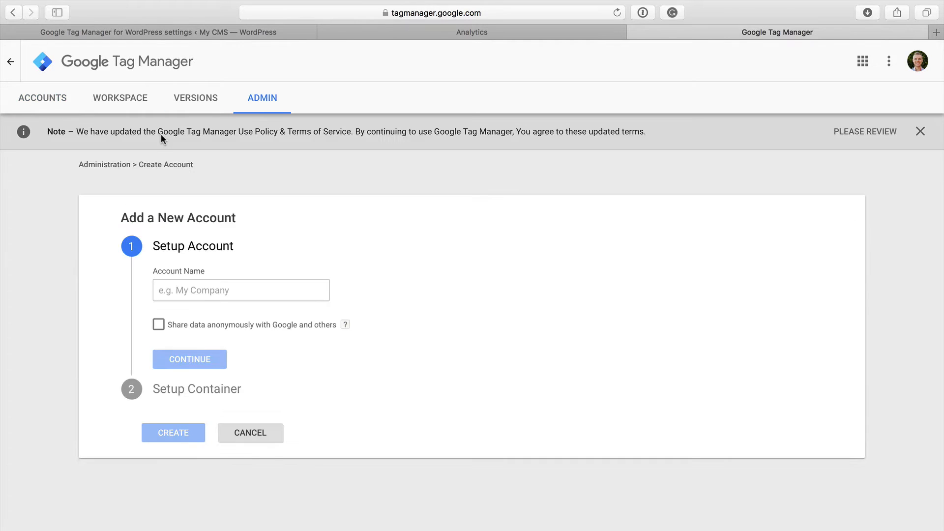
click(235, 289)
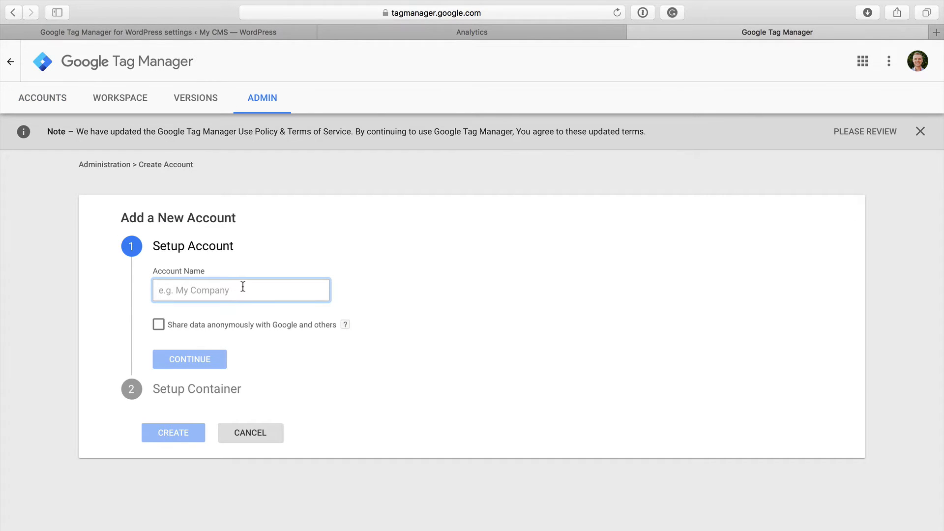
text(Wordpre)
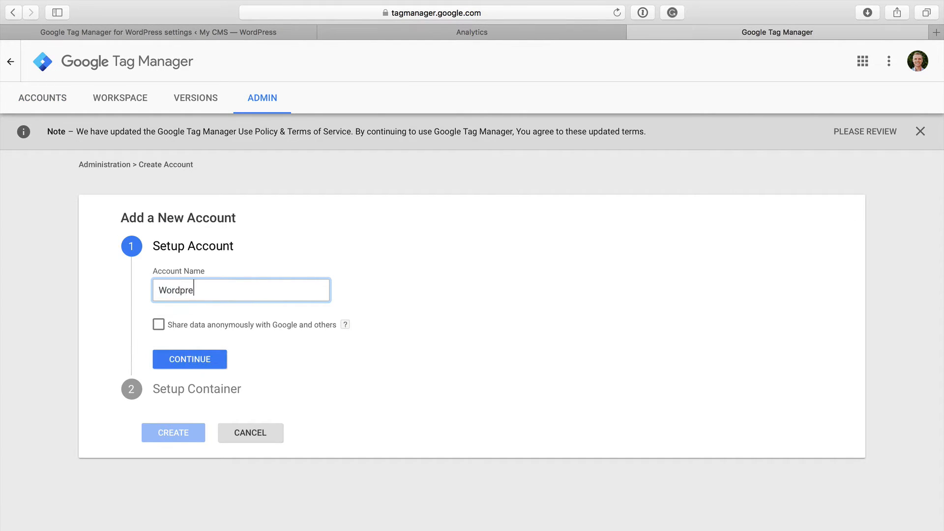
text(ss Demo)
click(215, 359)
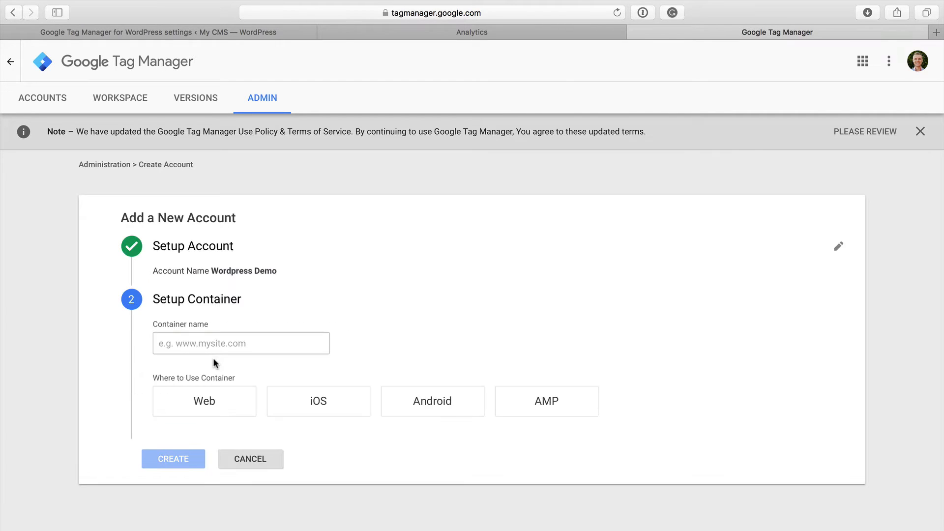
click(215, 346)
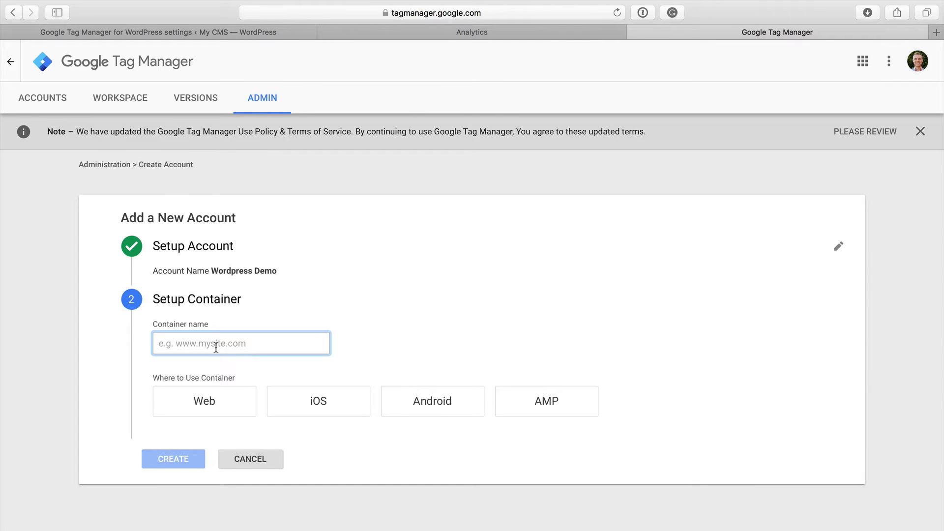
text(www.lovesdata.com)
click(226, 416)
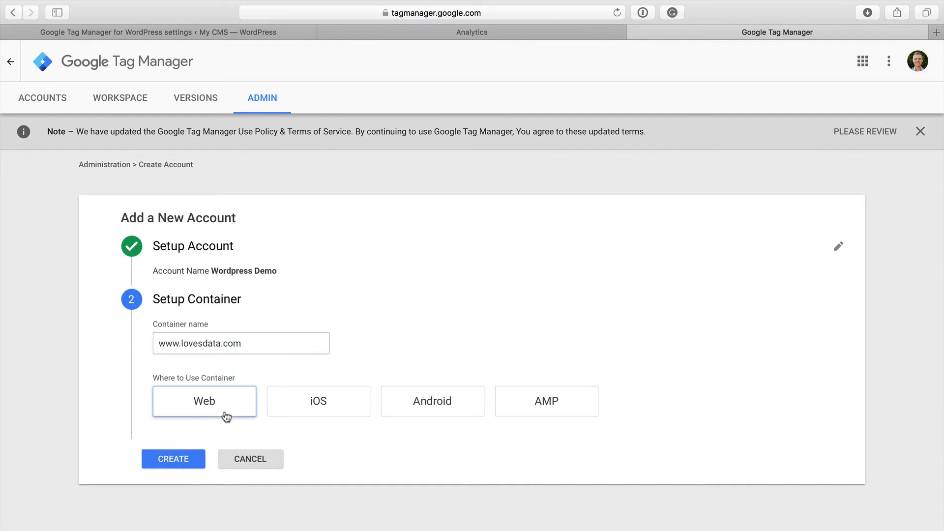
click(195, 462)
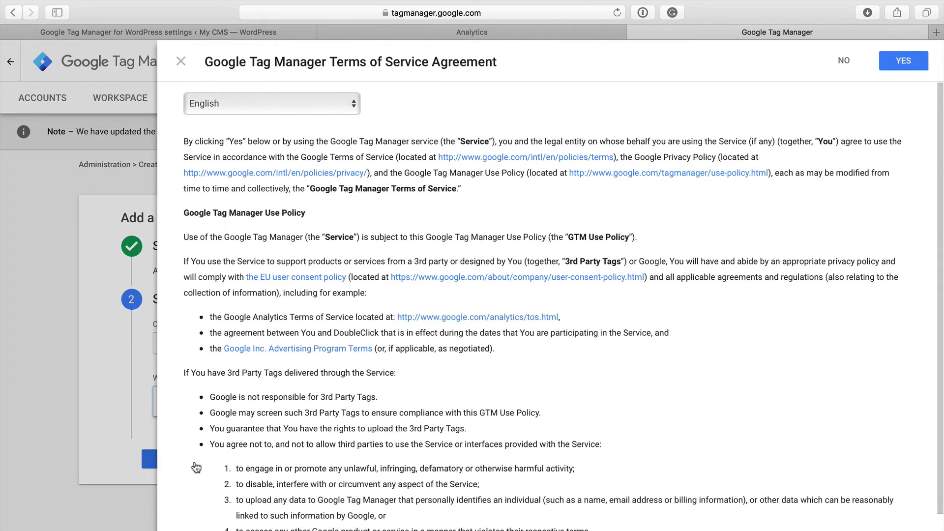
click(905, 68)
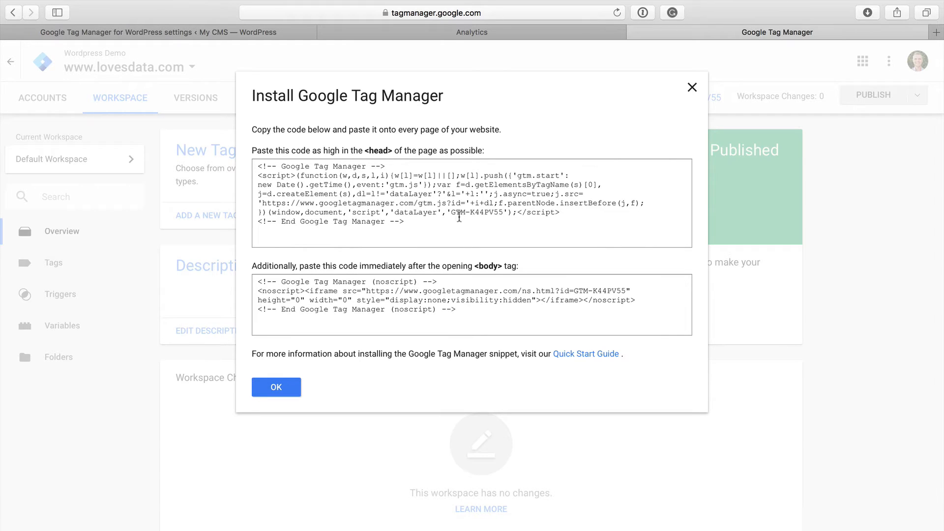
- Copy the container ID from the head install snippet and dismiss the installation instructions
drag(451, 212, 502, 212)
key(super+c)
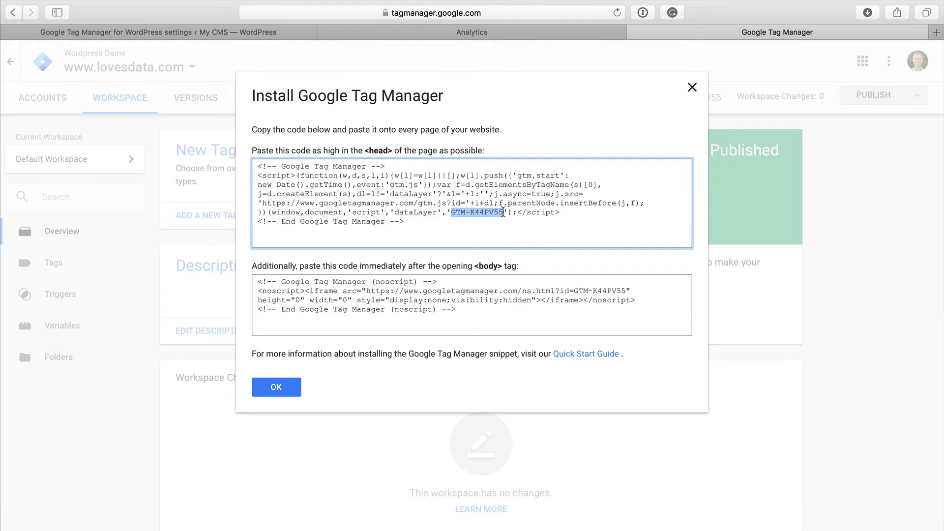
click(282, 388)
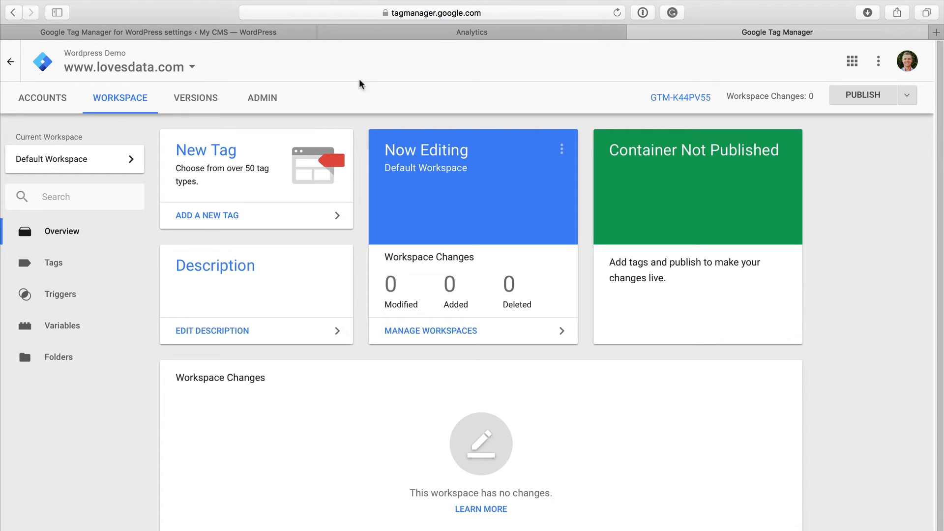
- Back in the WordPress plugin options, paste the Google Tag Manager ID, use footer container code placement, and save the changes
click(288, 31)
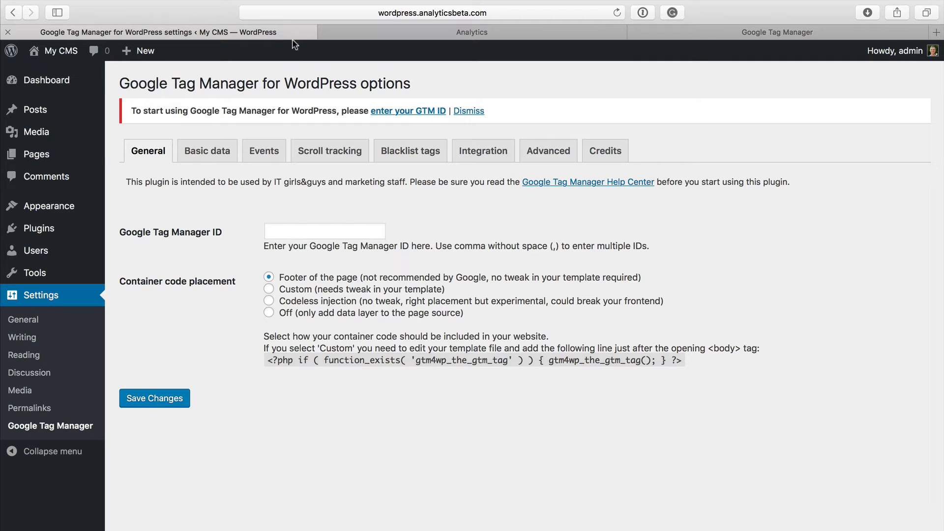
click(307, 236)
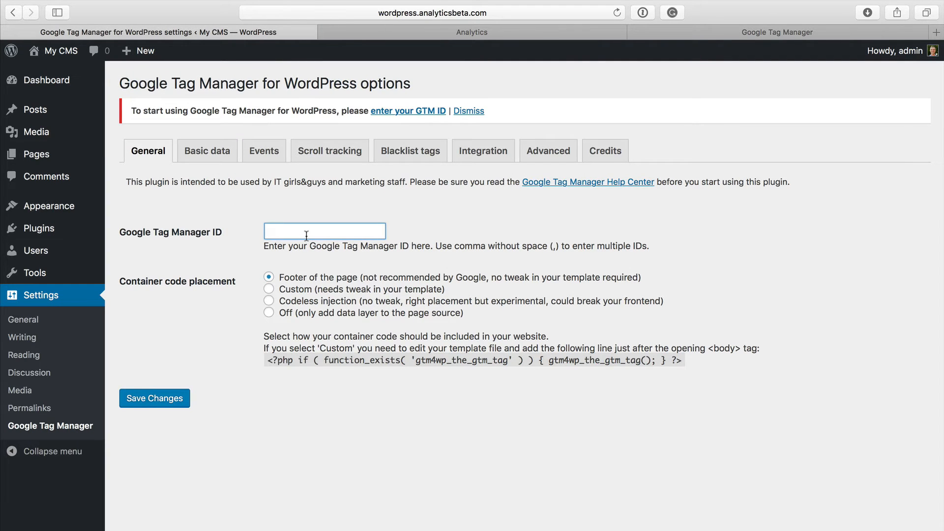
key(super+v)
click(270, 290)
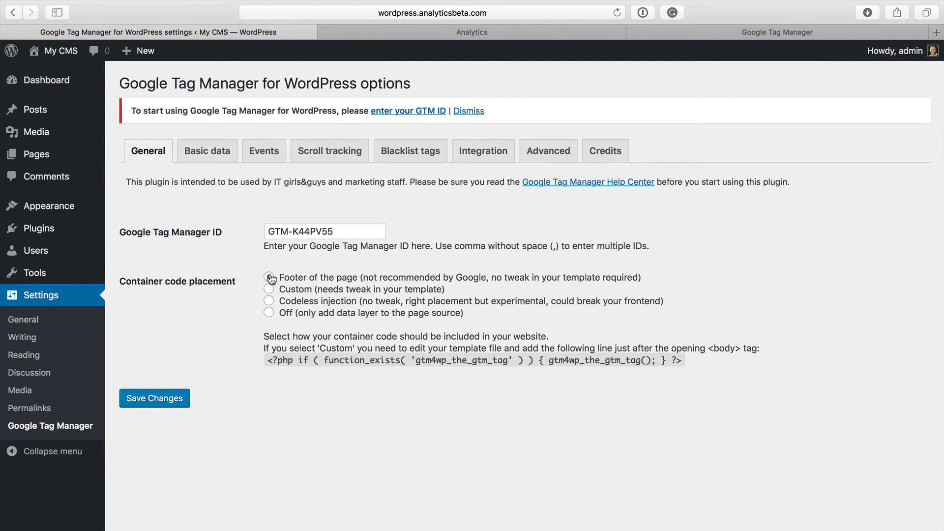
click(176, 401)
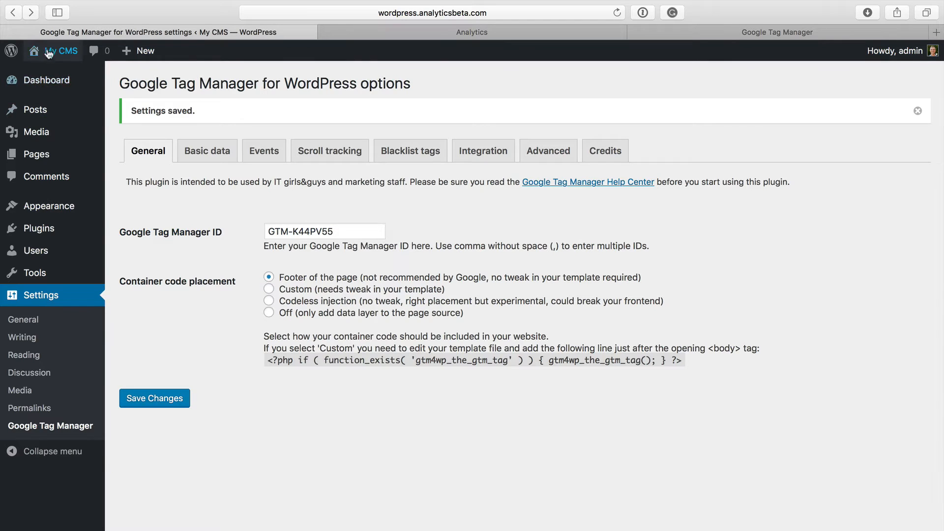
- Visit the WordPress site and examine its page source for the data layer script and the Tag Manager container ID
mouse_move(58, 51)
click(61, 75)
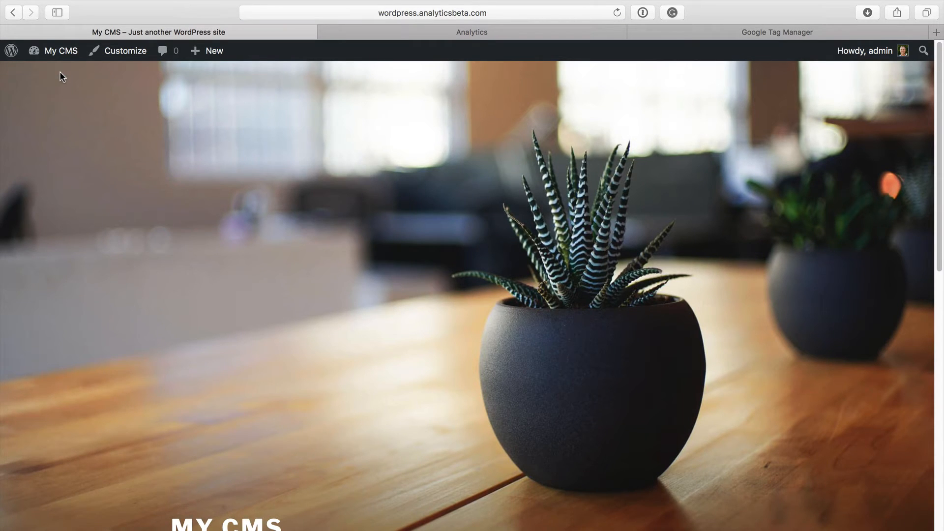
key(alt+super+u)
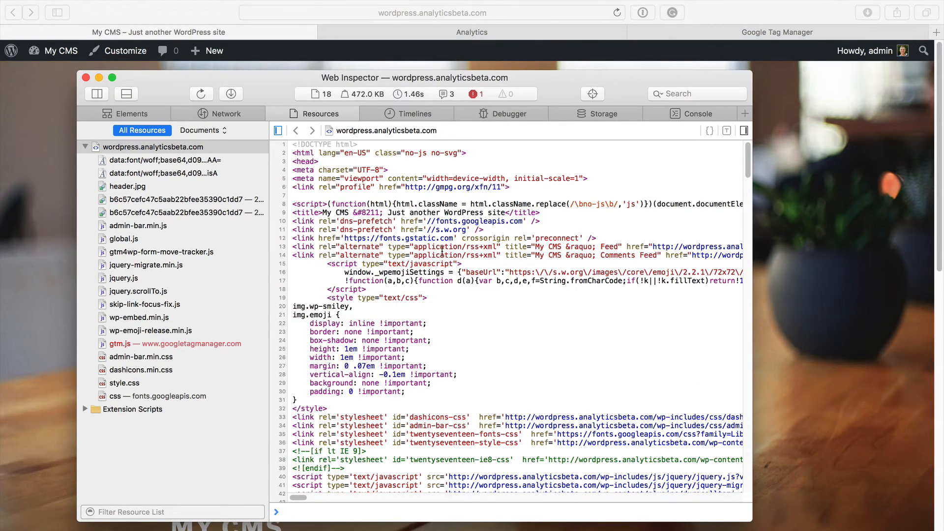
scroll(444, 248, down, 5)
scroll(445, 248, down, 4)
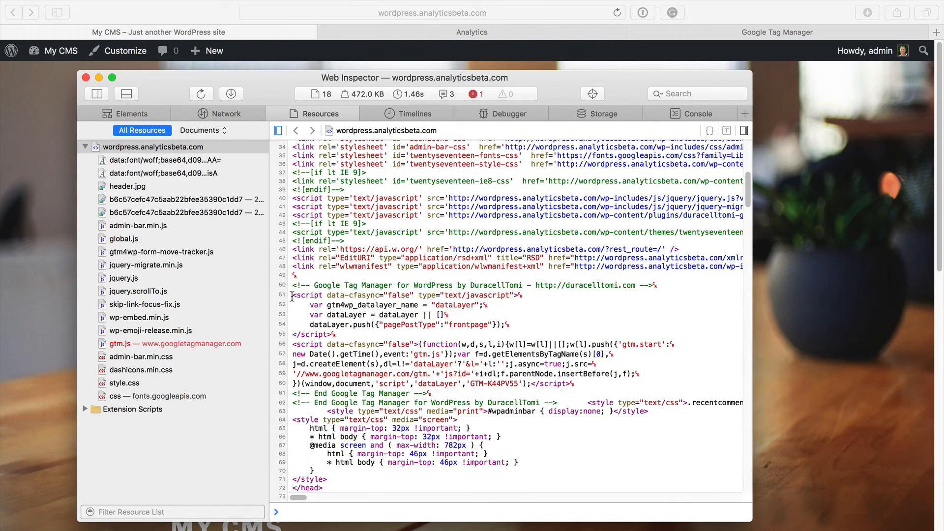
drag(294, 295, 384, 336)
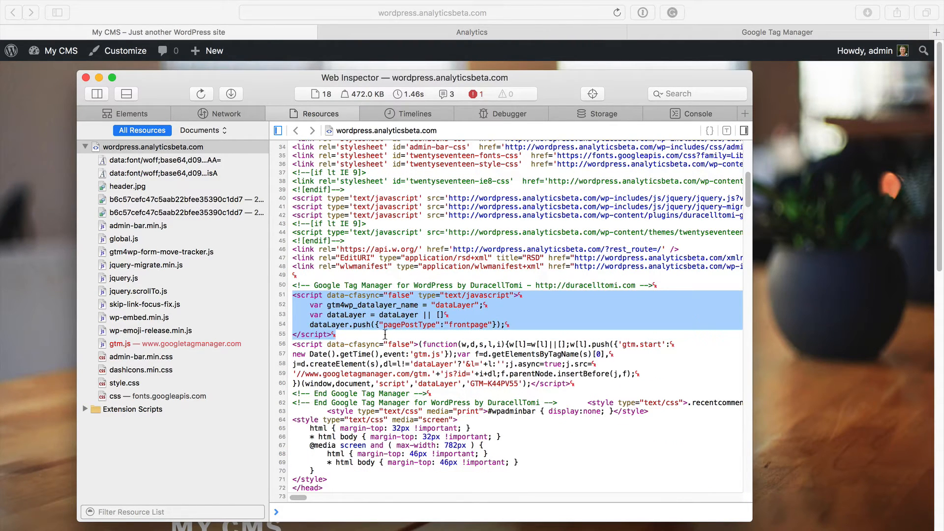
click(384, 336)
scroll(385, 334, down, 1)
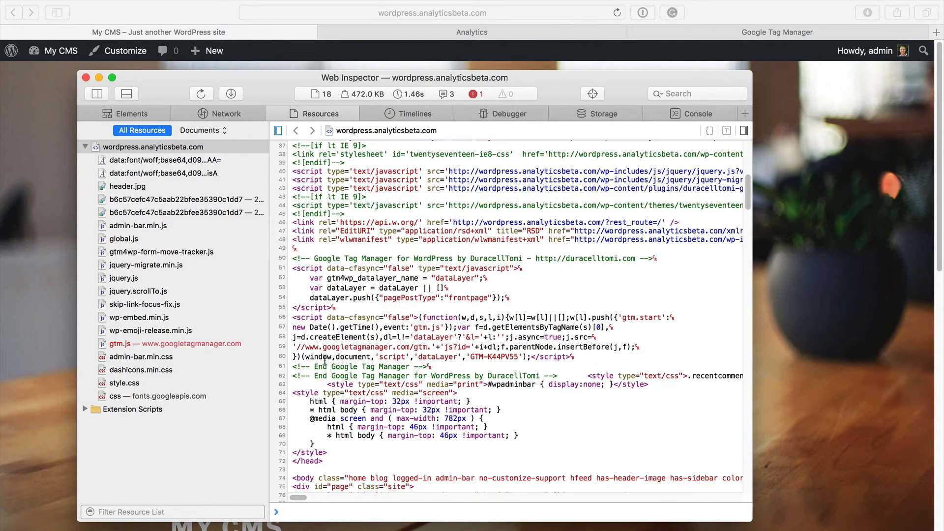
drag(469, 358, 518, 357)
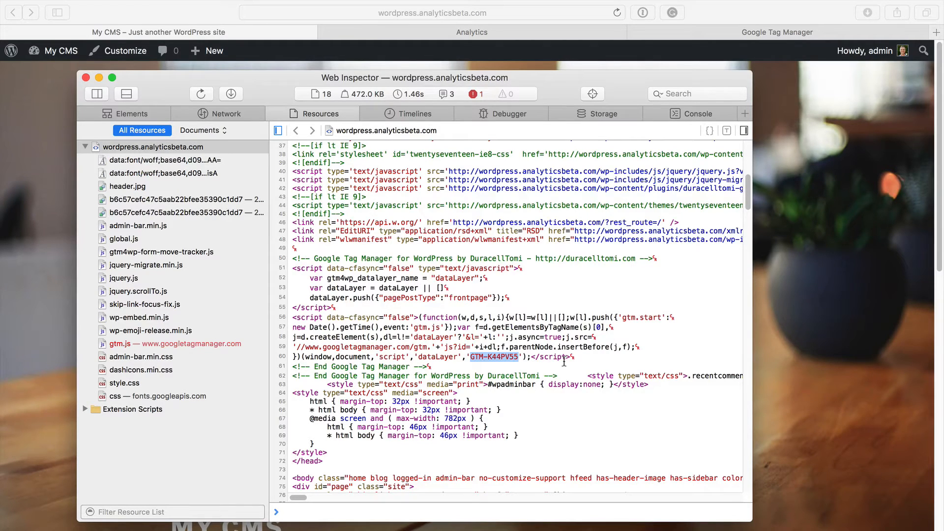
- Switch to Google Analytics, close the Web Inspector, and copy the tracking ID from the Wordpress property's tracking code page
click(512, 37)
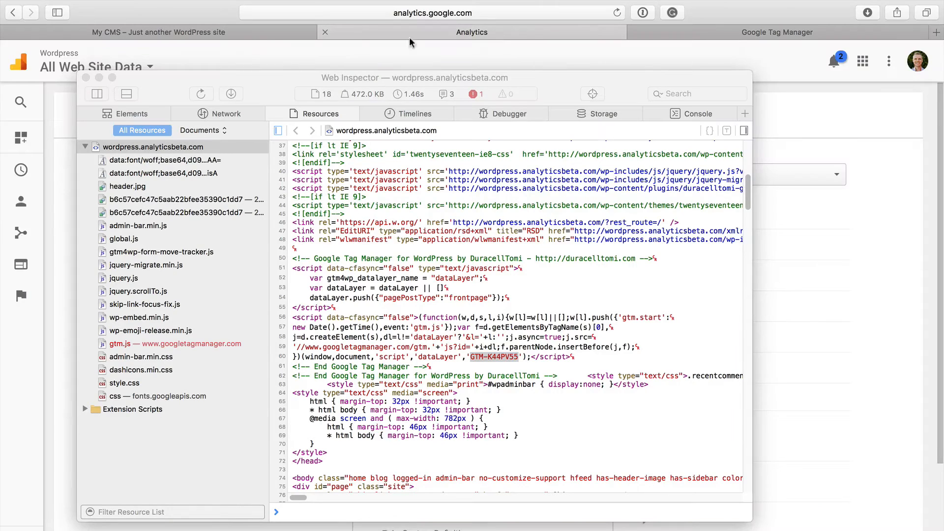
click(85, 78)
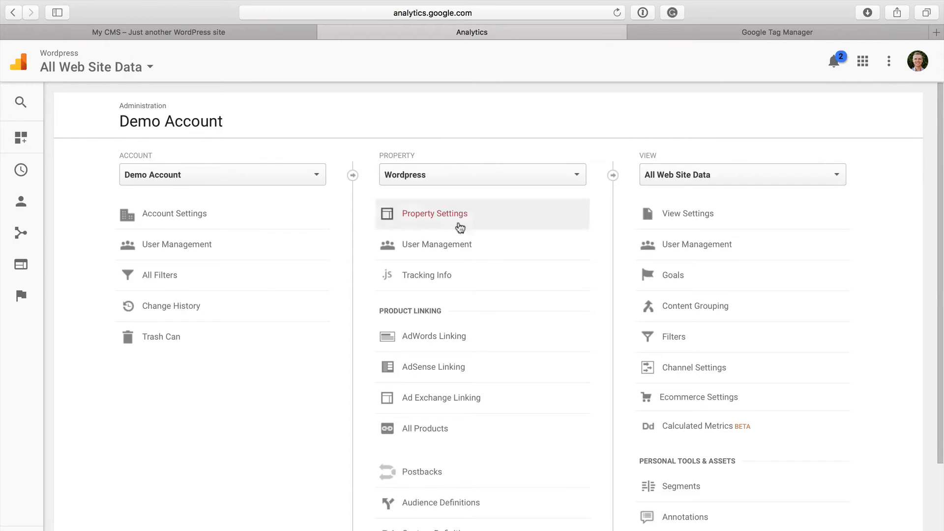
click(482, 282)
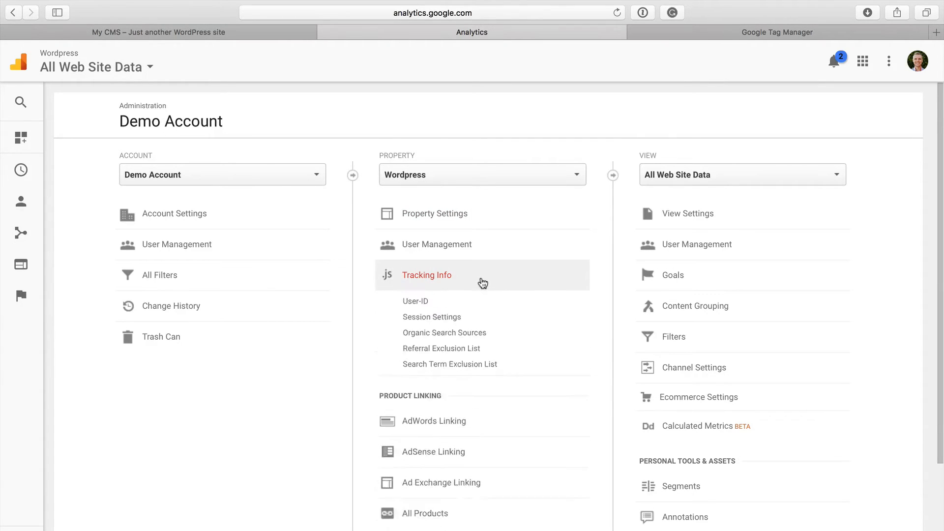
click(464, 307)
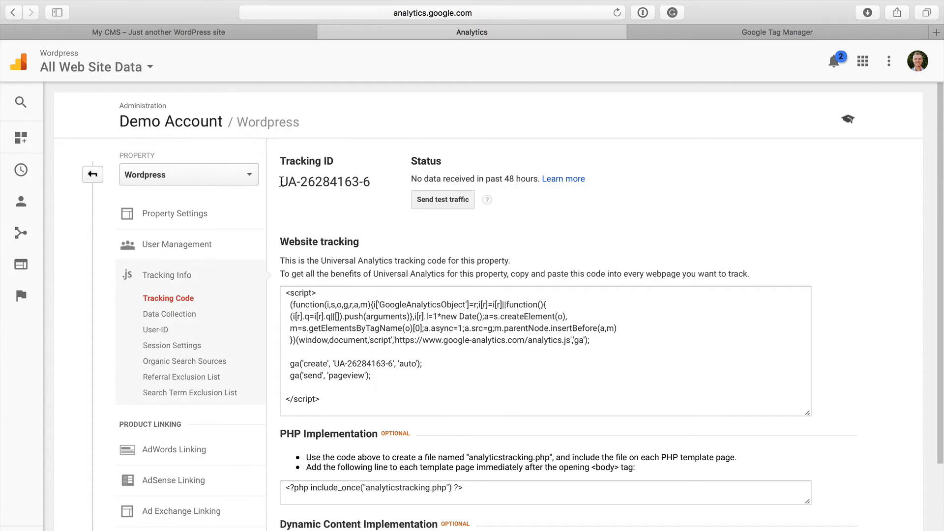
drag(280, 182, 371, 183)
key(super+c)
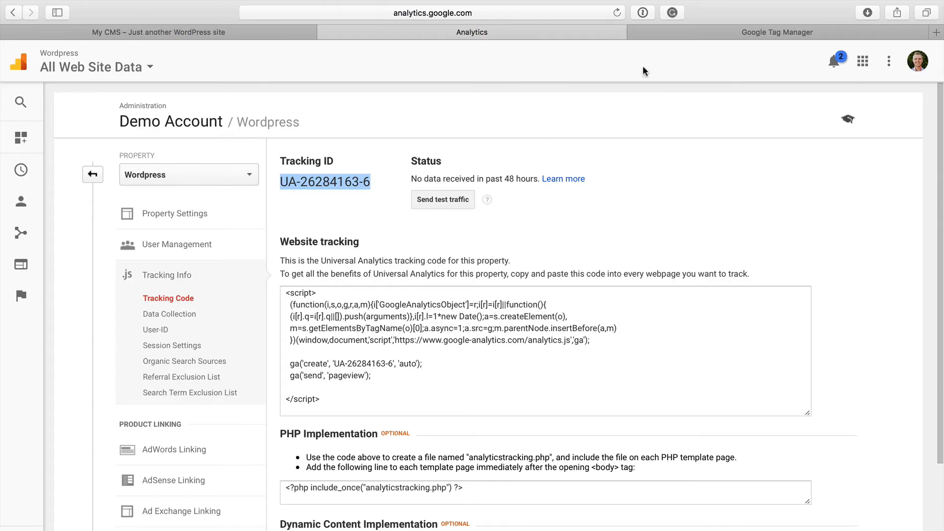
- Switch to Google Tag Manager and add a new tag named "Google Analytics Tag" to the workspace
click(665, 34)
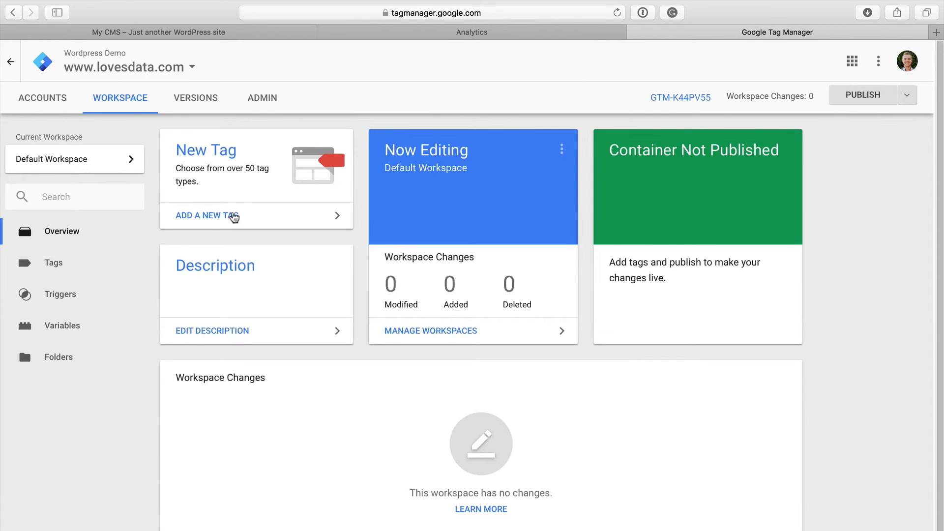
click(219, 222)
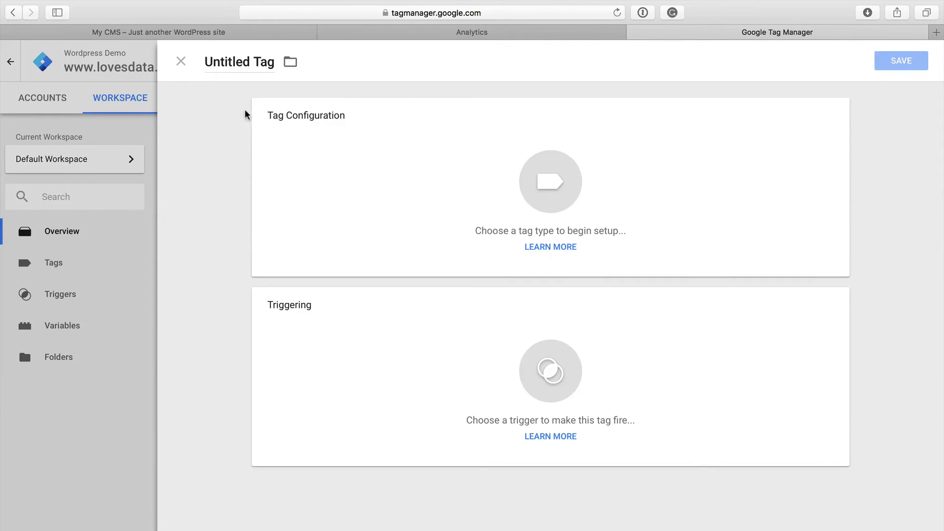
double_click(261, 62)
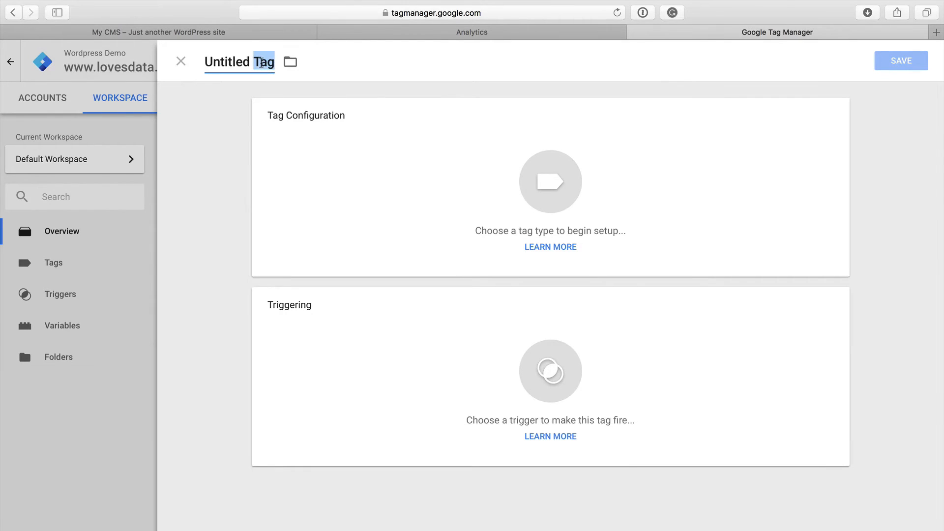
triple_click(261, 62)
text(Google Analhytic)
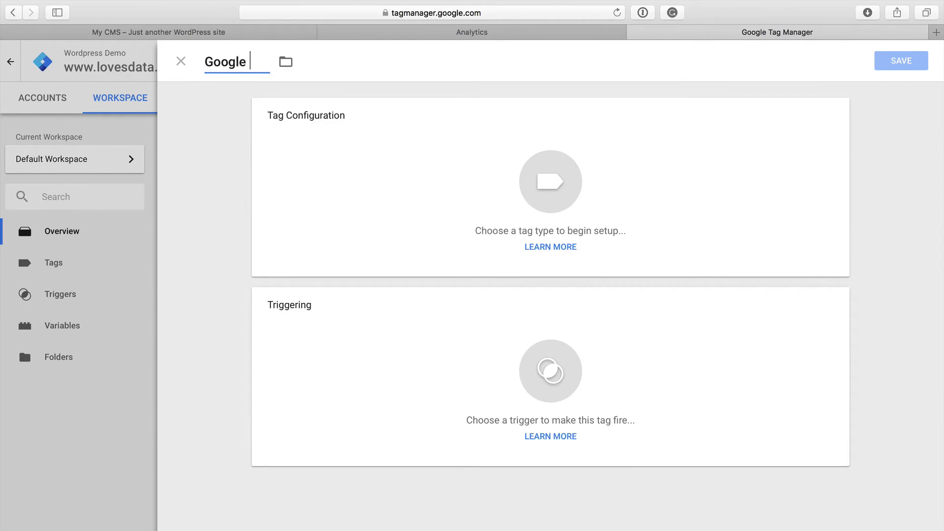
key(BackSpace)
key(BackSpace)
key(BackSpace)
key(BackSpace)
text(tics Tag)
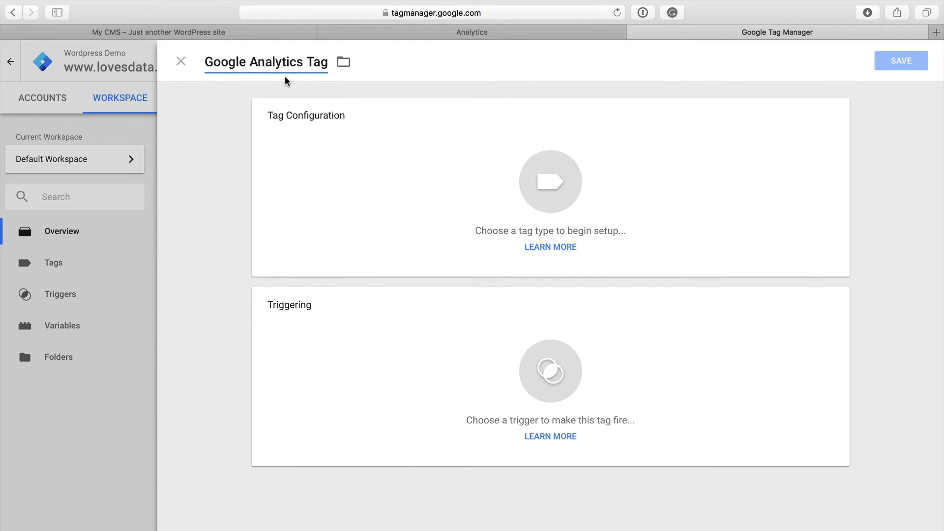
- Set the tag type to Universal Analytics and paste the copied Google Analytics tracking ID into the tag configuration
click(384, 172)
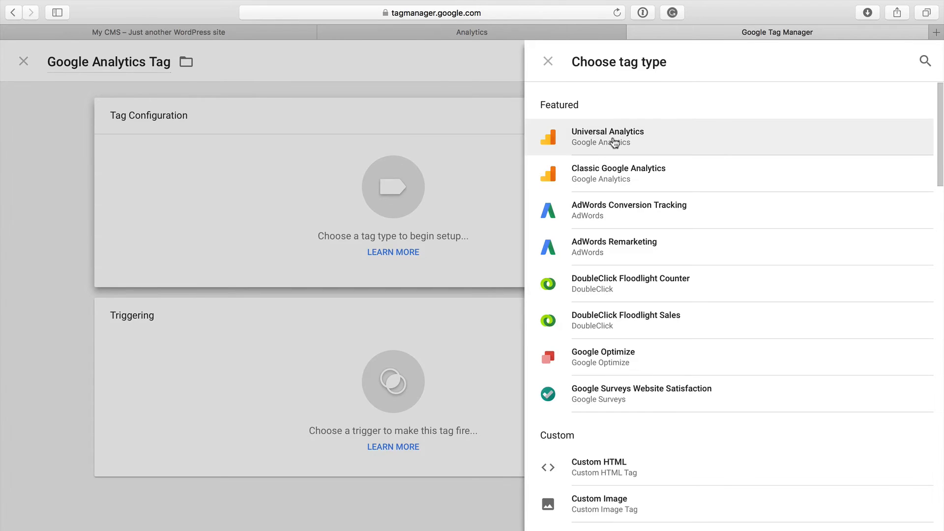
click(672, 148)
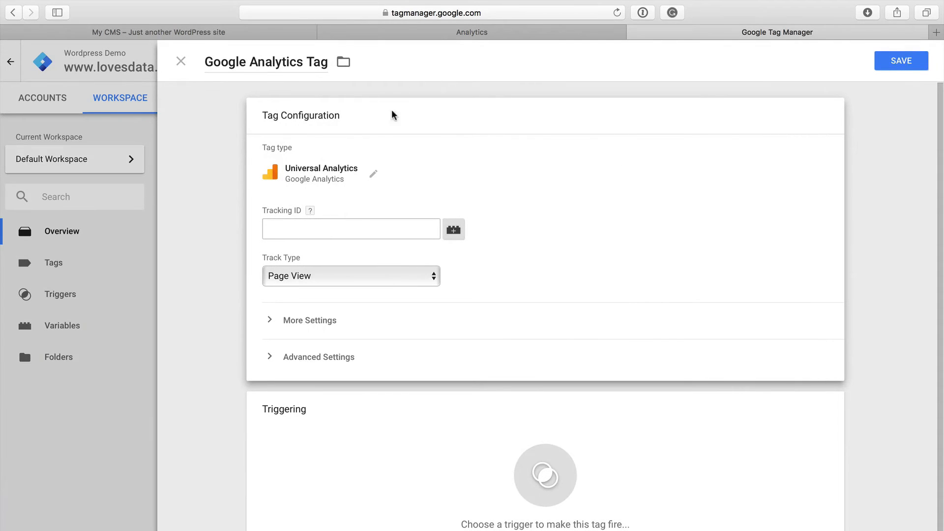
click(356, 228)
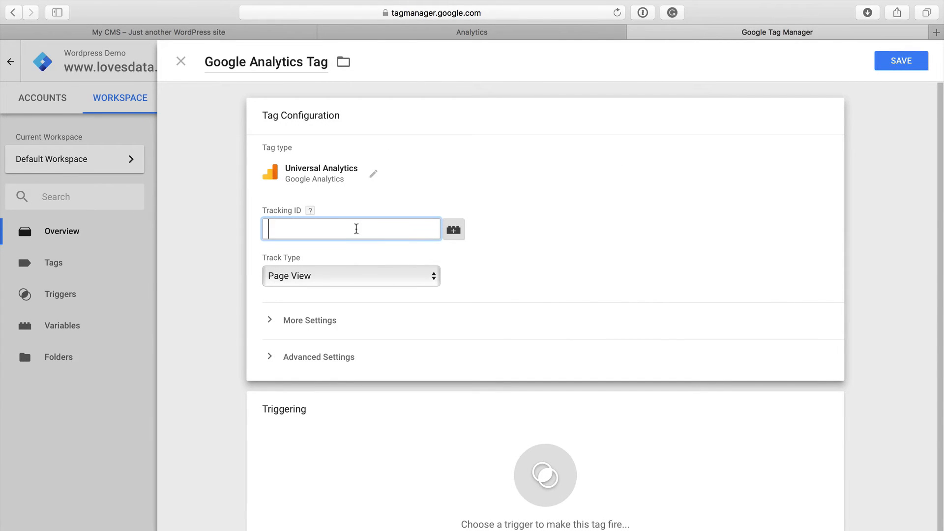
key(super+v)
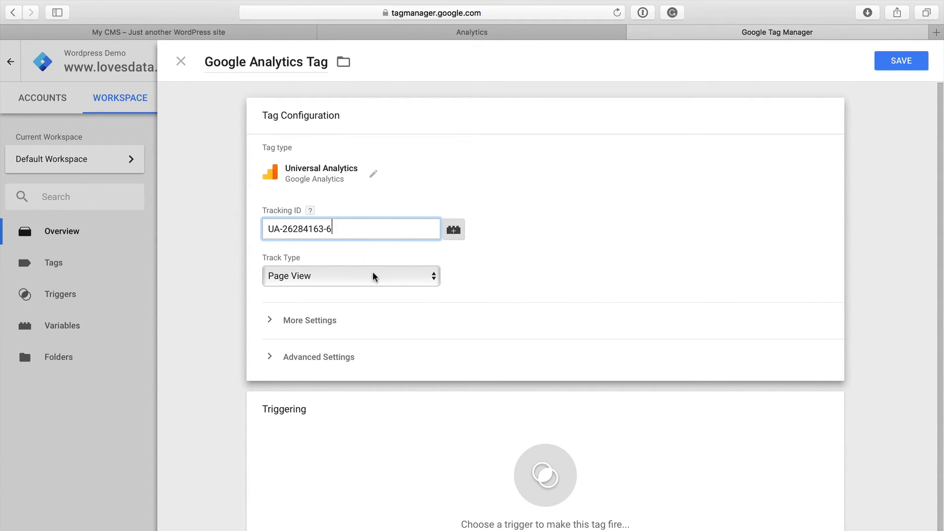
- Assign the All Pages trigger to the Google Analytics Tag and save the tag
click(391, 439)
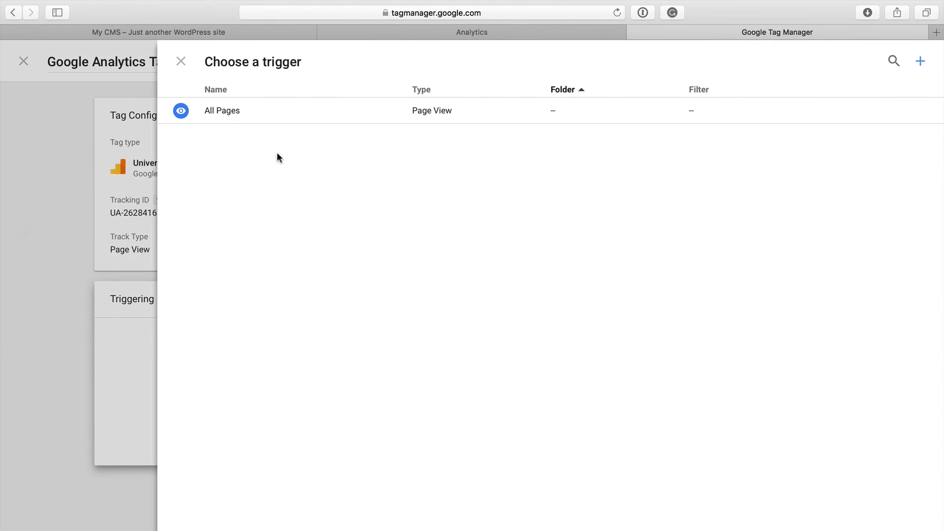
click(226, 116)
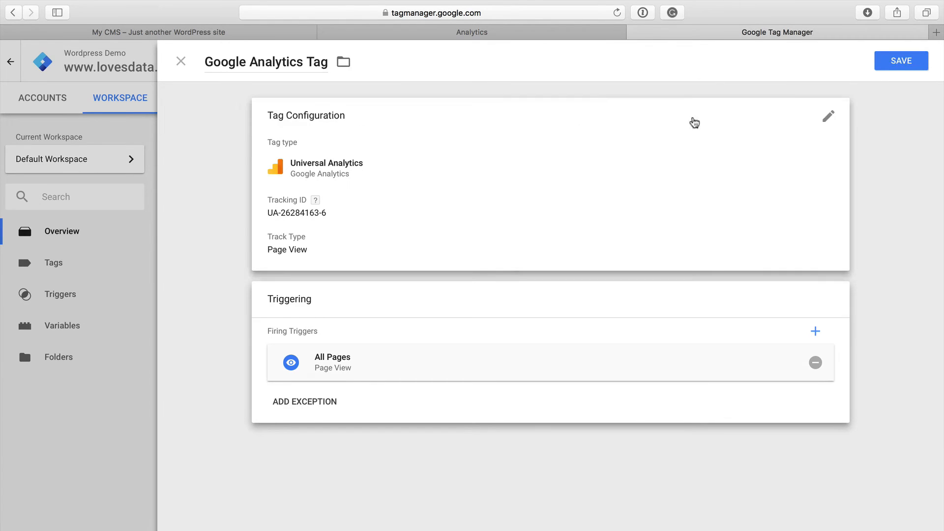
click(882, 63)
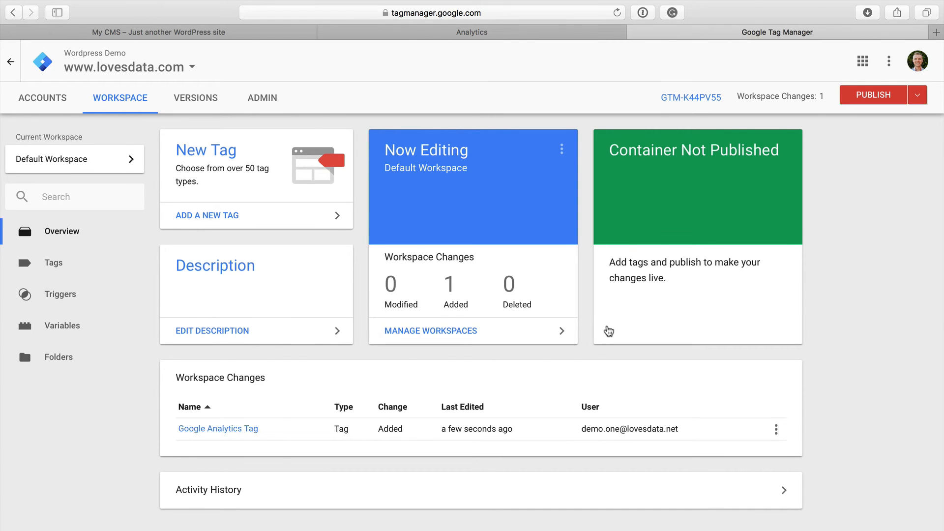
- Publish the workspace changes as a container version named "Added GA Tag", without a description
click(881, 99)
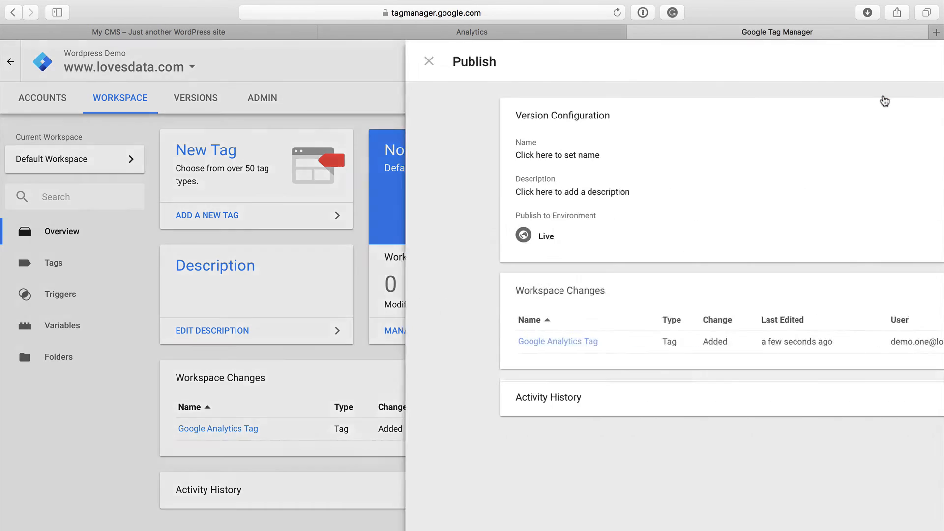
click(880, 61)
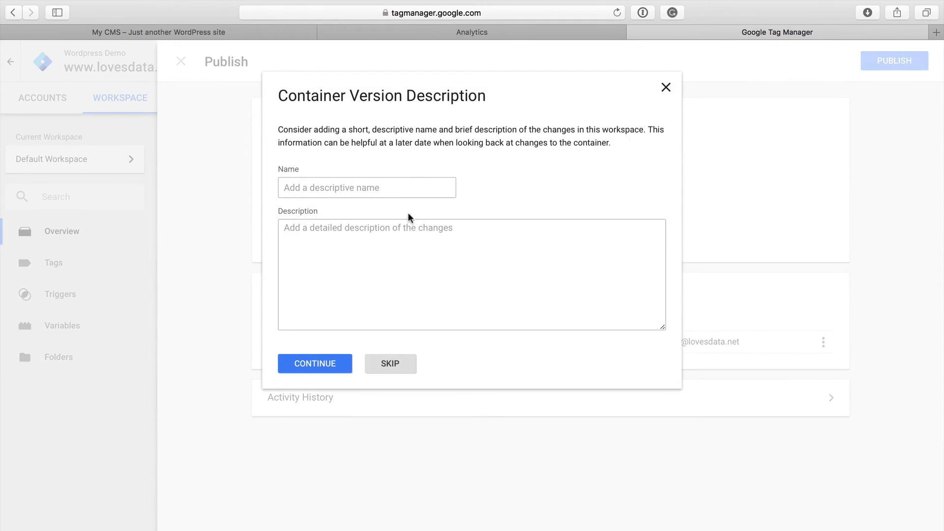
click(417, 181)
text(Added GA Tag)
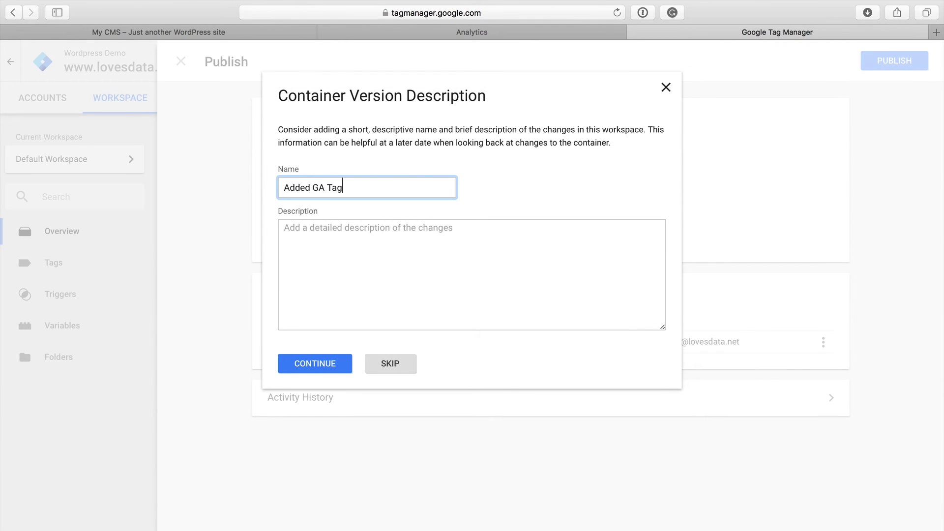
click(290, 365)
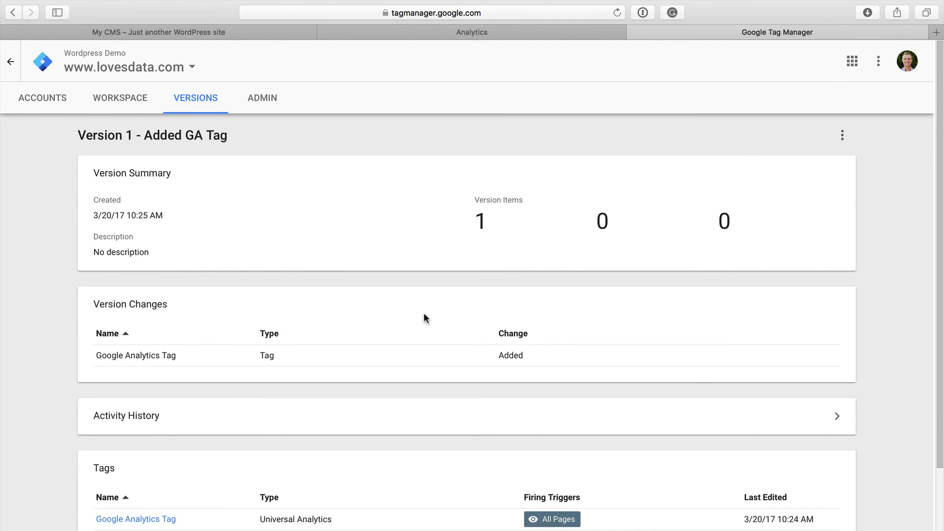
- Reload the WordPress site, switch to Google Analytics, and examine the Real-Time Overview report for active users and pages
click(234, 34)
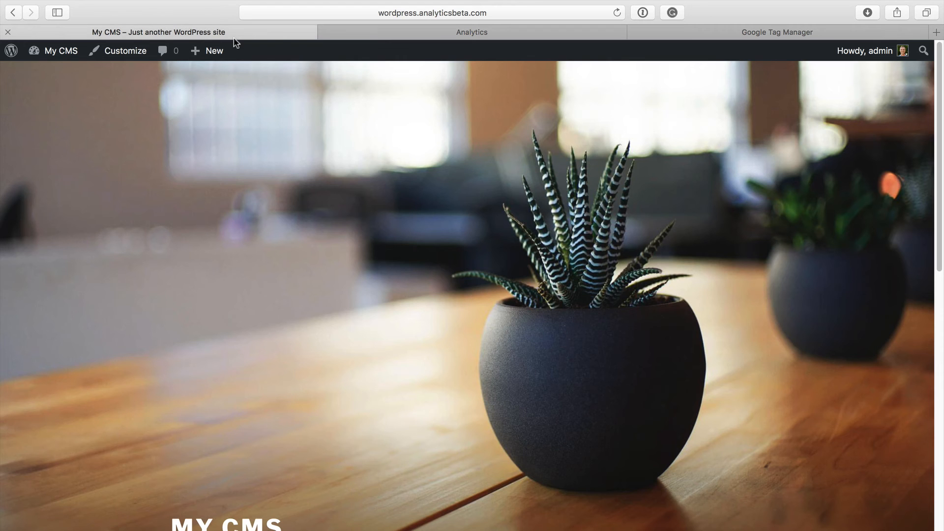
key(super+r)
click(362, 34)
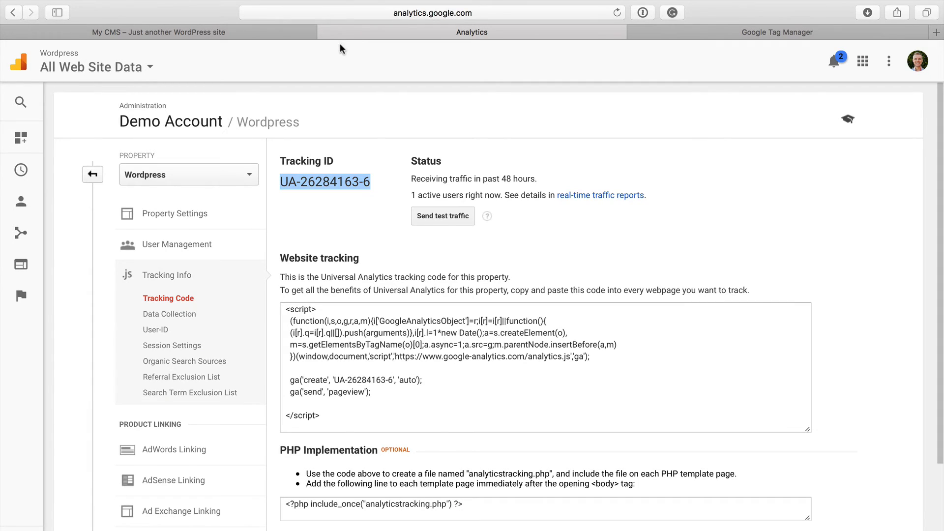
click(33, 178)
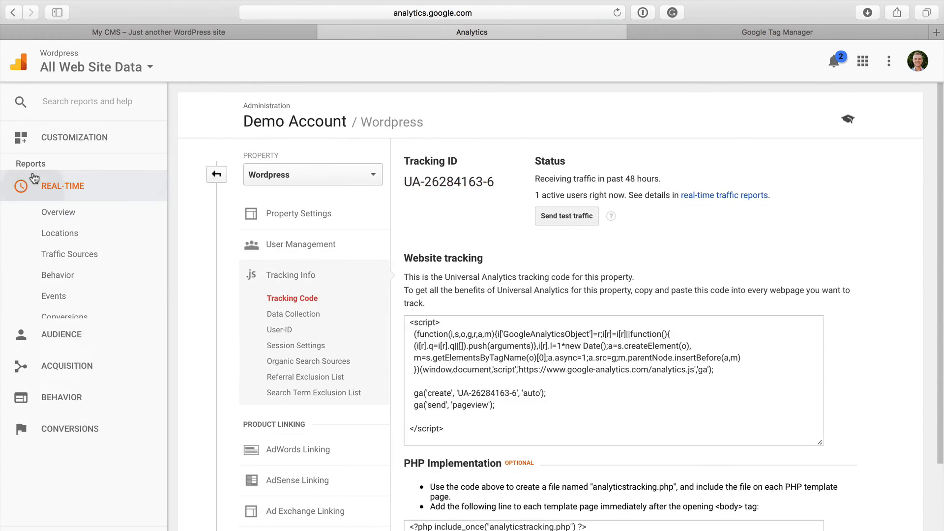
click(101, 215)
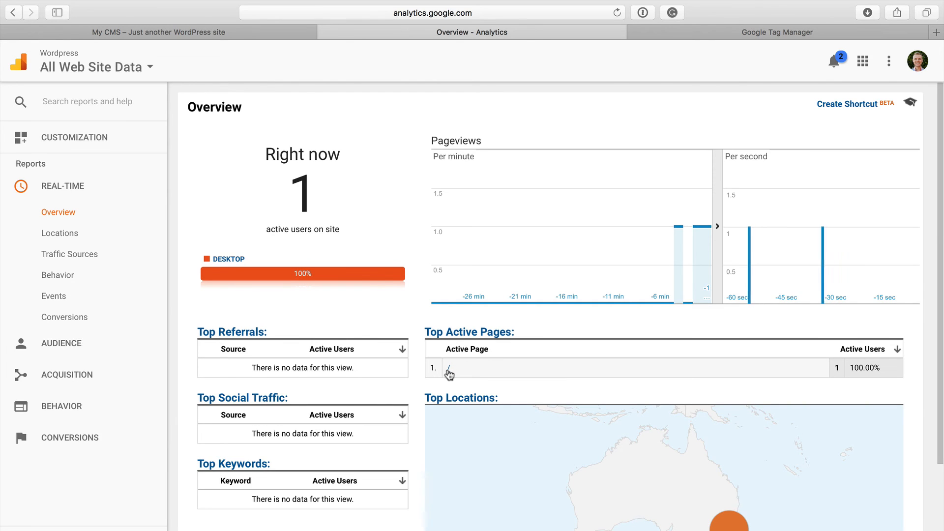
- Open the "Hello world!" post on the WordPress site and return to the Google Analytics Real-Time Overview to check the active page
click(249, 33)
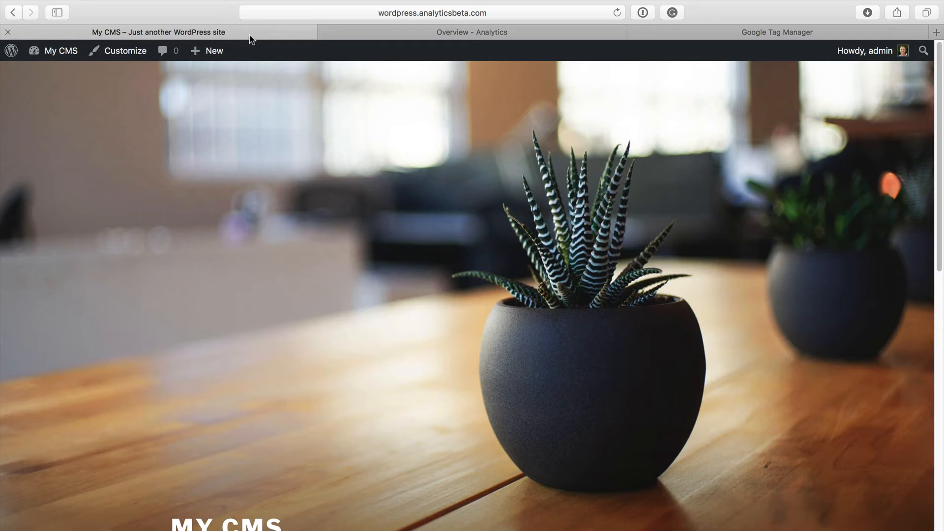
scroll(287, 229, down, 15)
scroll(286, 230, up, 15)
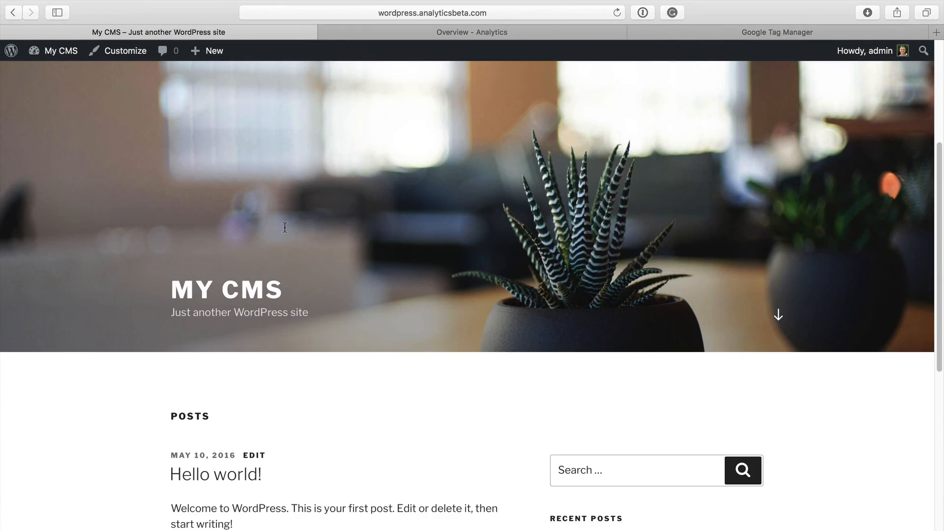
click(238, 478)
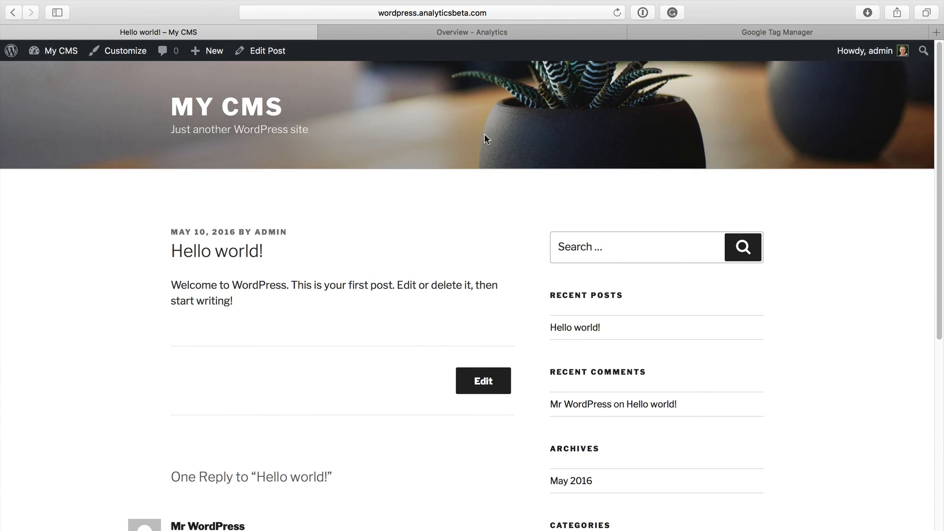
click(538, 33)
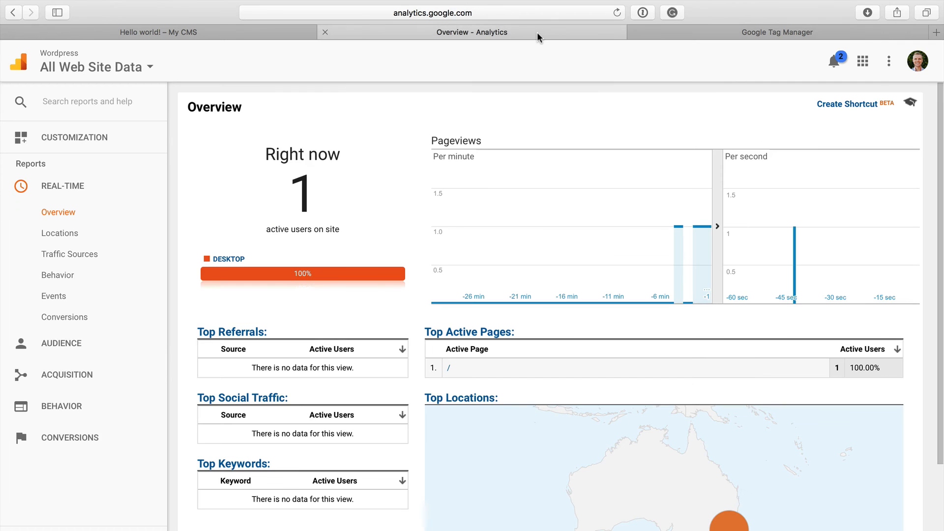